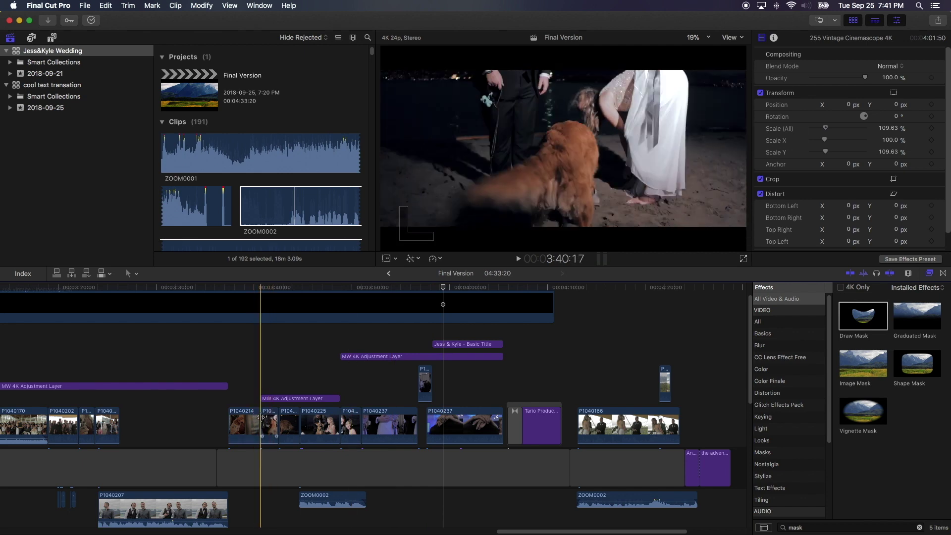
# Play back the finished wedding edit, then scroll the Untitled Project timeline holding the Jess & Kyle titles.
pyautogui.press('space')
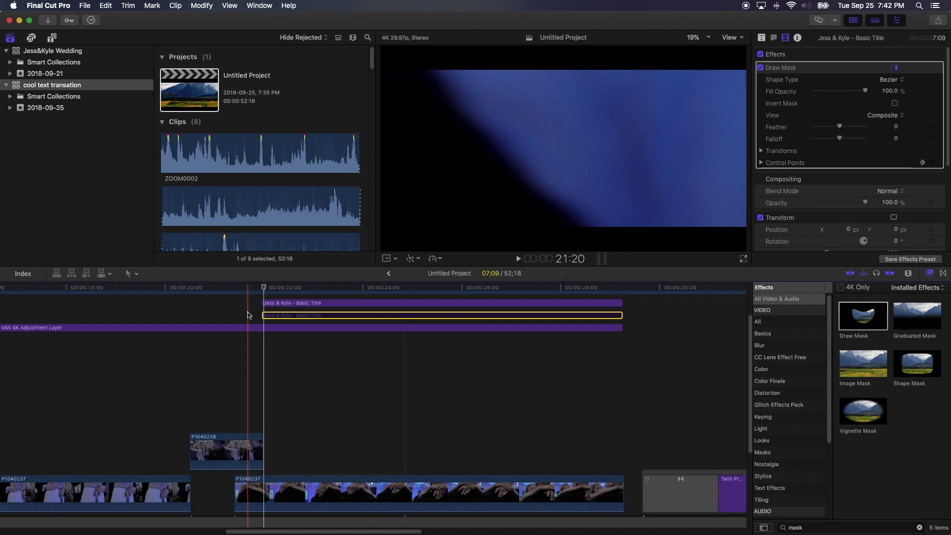
pyautogui.scroll(-1, 220, 417)
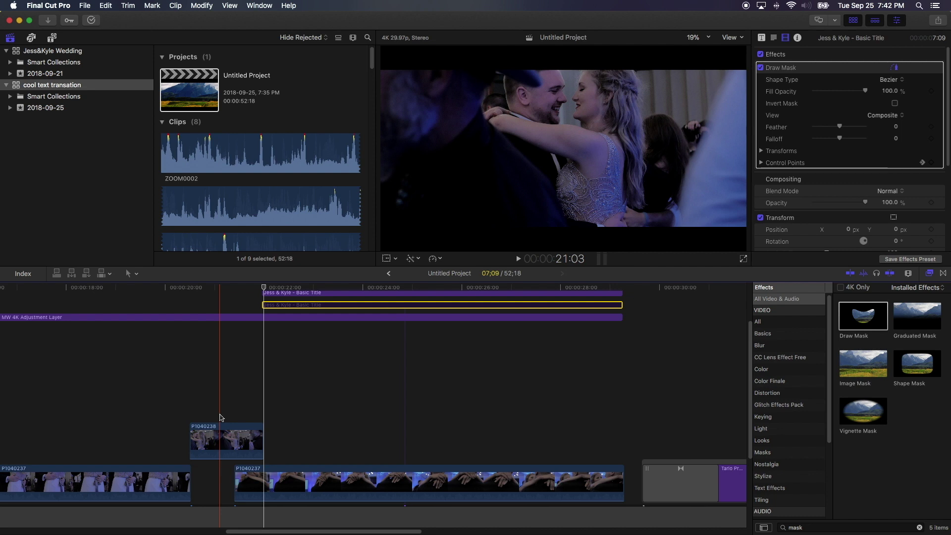
pyautogui.scroll(3, 221, 418)
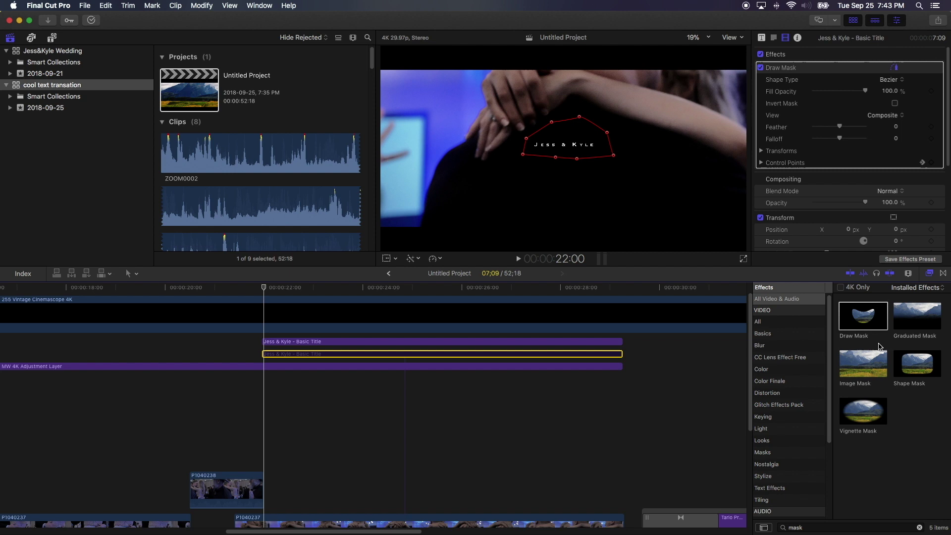
# Apply the Draw Mask effect to the upper Jess & Kyle title clip.
pyautogui.click(293, 341)
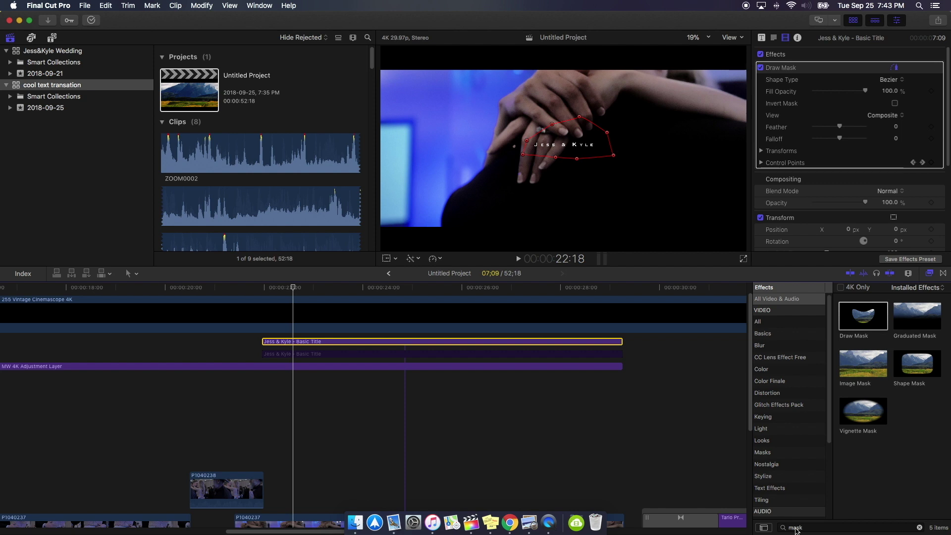
pyautogui.press('Delete')
pyautogui.moveTo(862, 315); pyautogui.dragTo(495, 349)
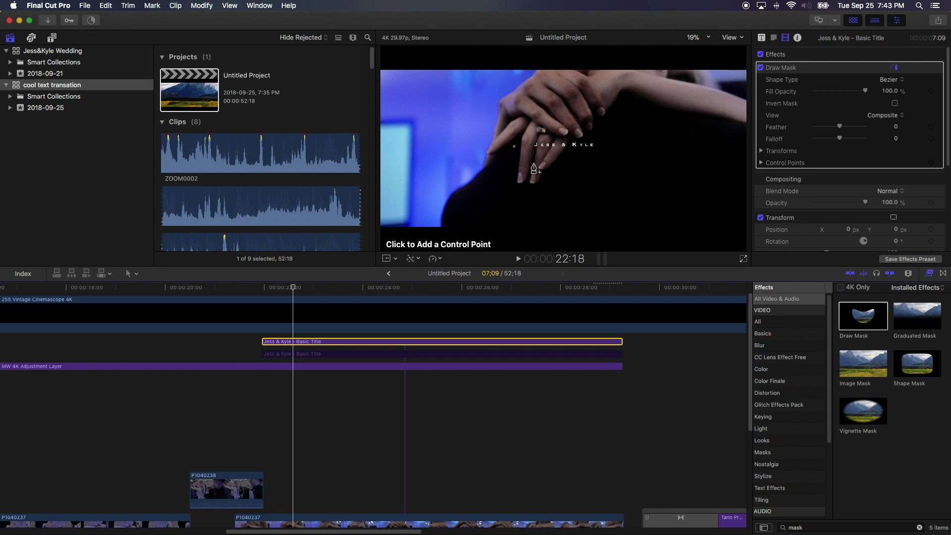
# Place six mask points around the title text and close the linear shape.
pyautogui.click(534, 129)
pyautogui.click(515, 148)
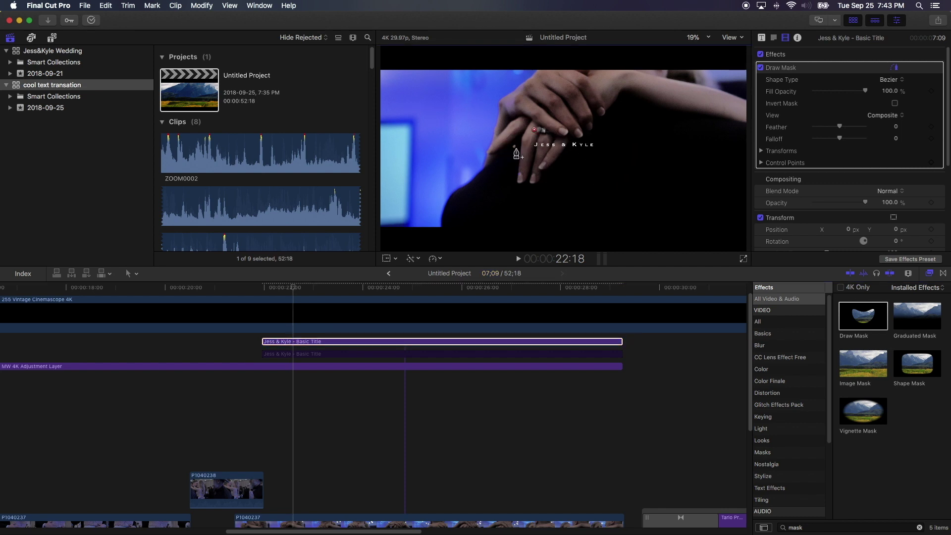
pyautogui.click(563, 168)
pyautogui.click(605, 153)
pyautogui.click(603, 127)
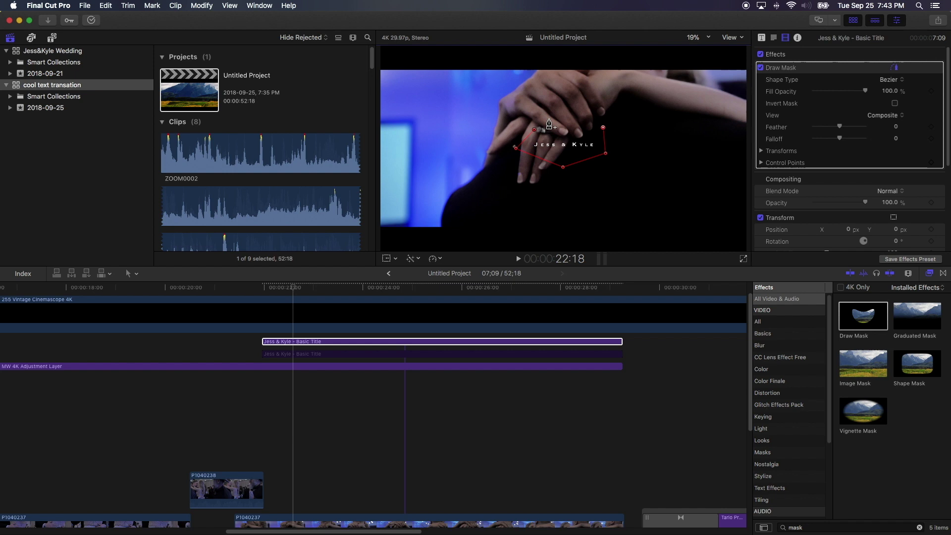
pyautogui.click(549, 116)
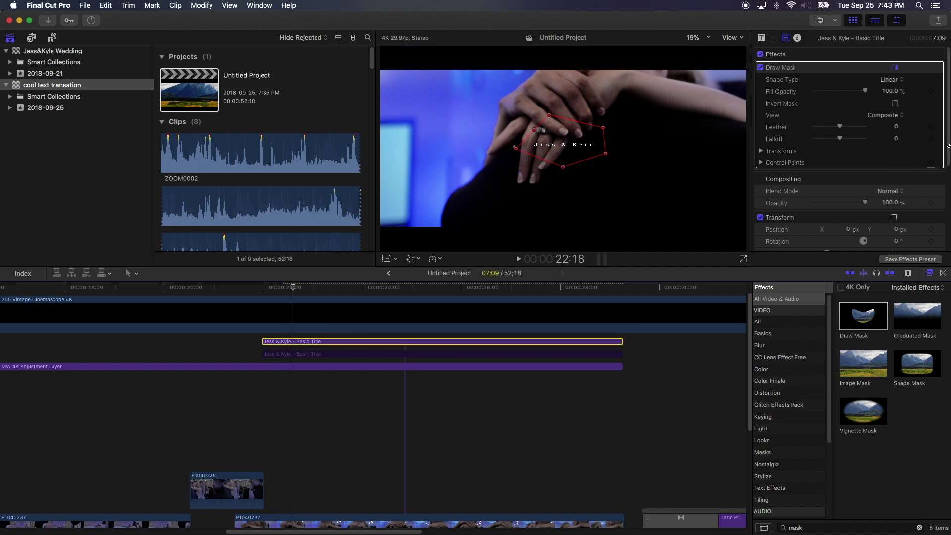
# Select the Jess & Kyle title clip and step frame by frame to follow the hand.
pyautogui.click(264, 342)
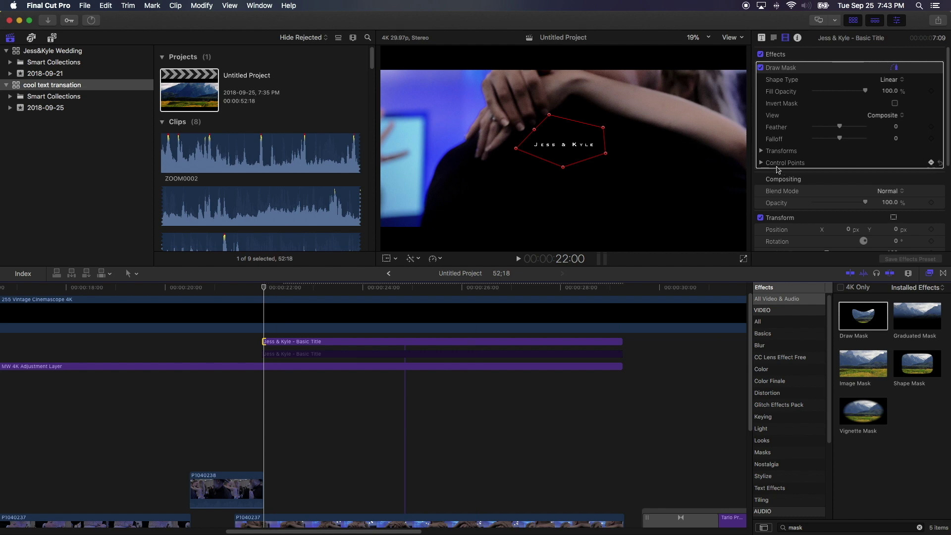
pyautogui.click(268, 342)
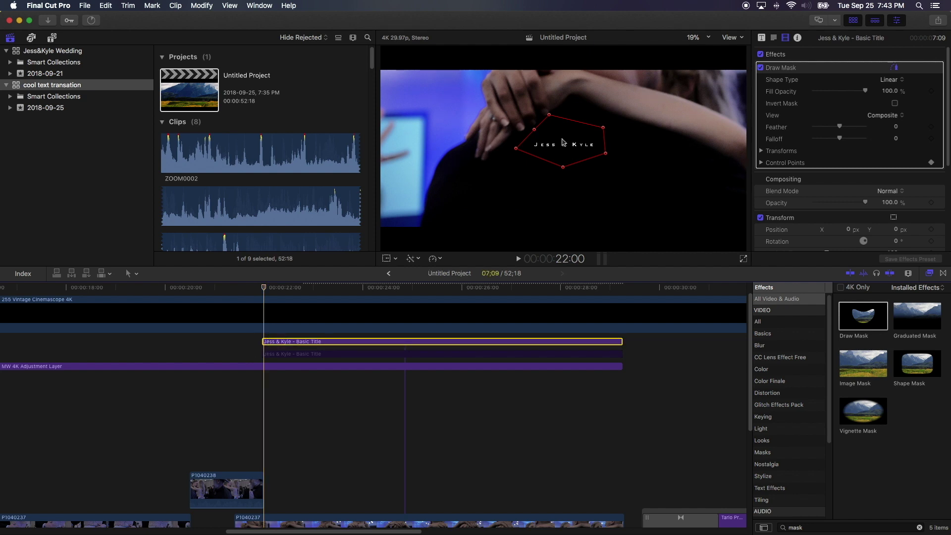
pyautogui.press('Right')
pyautogui.press('Right')
pyautogui.press('Right')
pyautogui.press('Right')
pyautogui.press('Right')
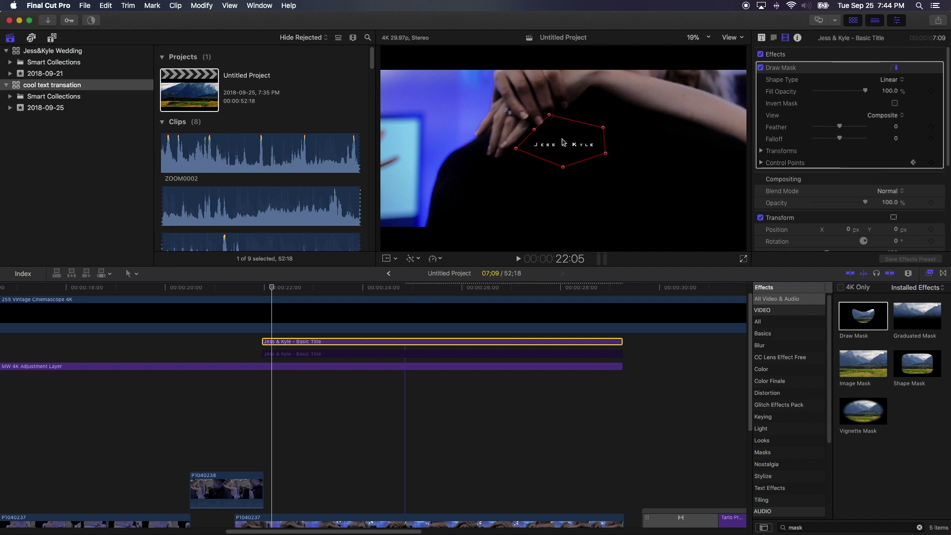
pyautogui.press('Left')
pyautogui.press('Right')
pyautogui.press('Right')
pyautogui.press('Right')
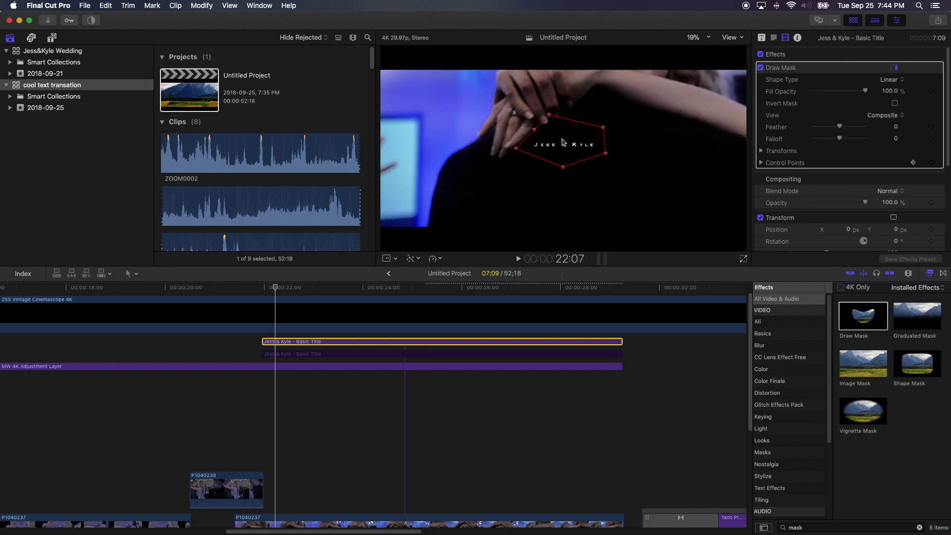
# Settle on frame 24:05, where the hand meets the text, checked against the title's first frame.
pyautogui.press('Right')
pyautogui.press('Right')
pyautogui.press('Right')
pyautogui.press('Right')
pyautogui.press('Right')
pyautogui.press('Right')
pyautogui.press('Right')
pyautogui.press('Right')
pyautogui.press('Right')
pyautogui.press('Right')
pyautogui.press('Right')
pyautogui.press('Right')
pyautogui.press('Right')
pyautogui.press('Right')
pyautogui.press('Right')
pyautogui.press('Right')
pyautogui.press('Right')
pyautogui.press('Right')
pyautogui.press('Right')
pyautogui.press('Right')
pyautogui.press('Right')
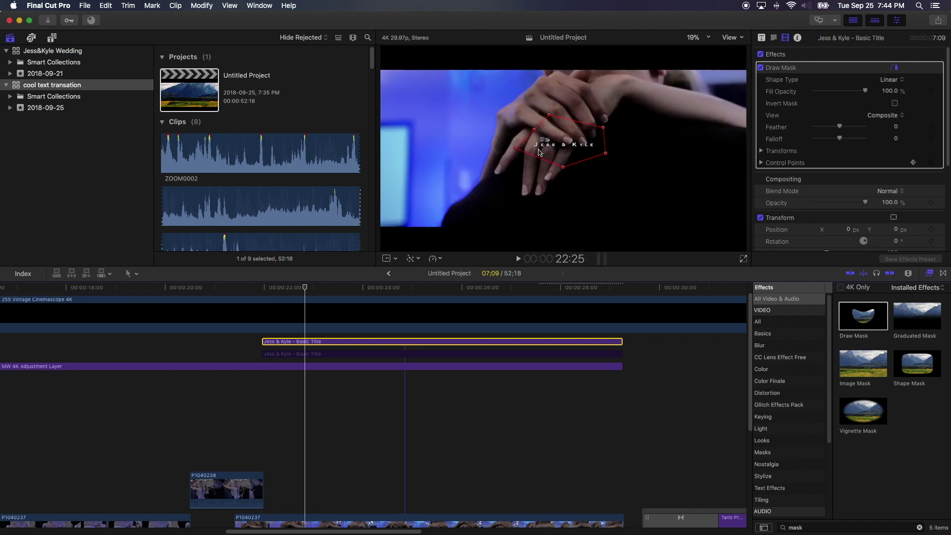
pyautogui.press('Right')
pyautogui.press('Right')
pyautogui.press('Right')
pyautogui.press('Right')
pyautogui.press('Right')
pyautogui.press('Right')
pyautogui.press('Right')
pyautogui.press('Right')
pyautogui.press('Right')
pyautogui.press('Right')
pyautogui.press('Right')
pyautogui.press('Right')
pyautogui.press('Right')
pyautogui.press('Right')
pyautogui.press('Right')
pyautogui.press('Right')
pyautogui.press('Right')
pyautogui.press('Right')
pyautogui.press('Right')
pyautogui.press('Right')
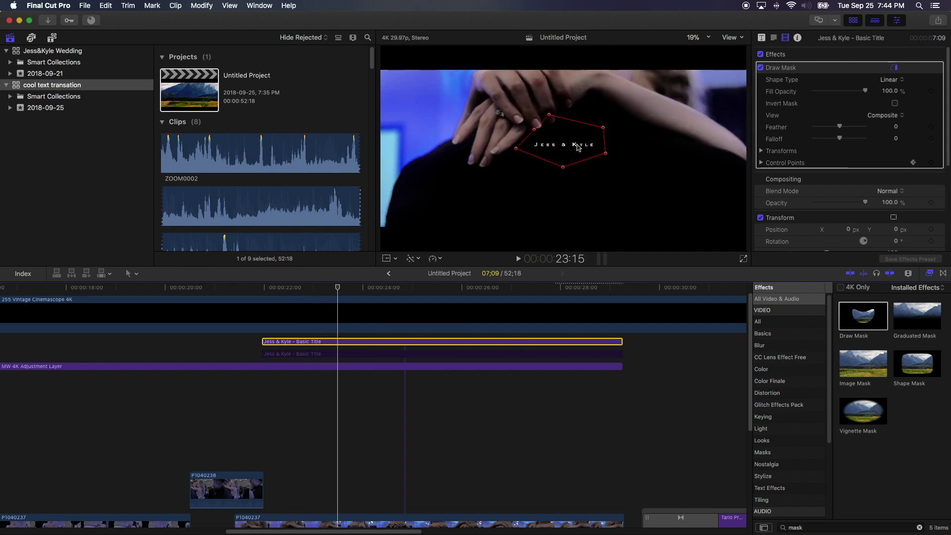
pyautogui.press('Right')
pyautogui.press('Right')
pyautogui.press('Right')
pyautogui.press('Right')
pyautogui.press('Right')
pyautogui.press('Right')
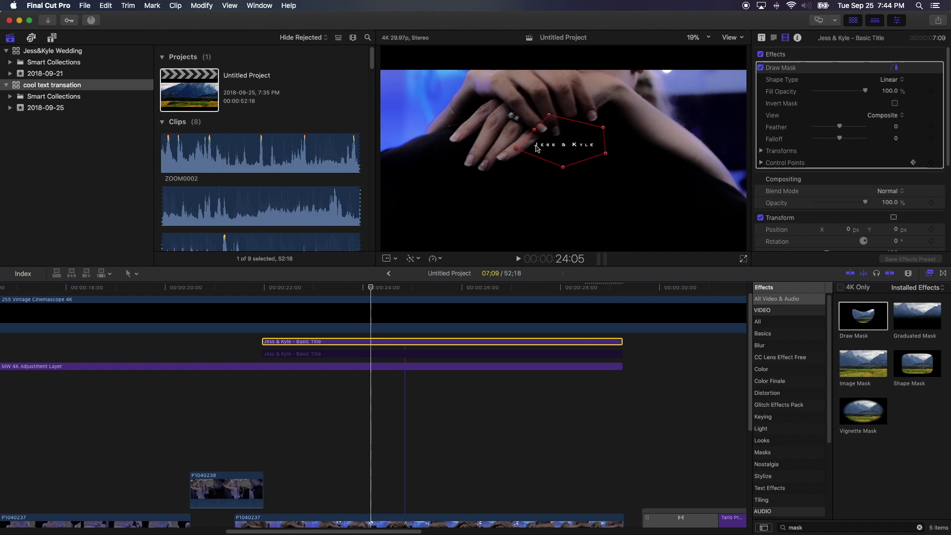
pyautogui.press('Right')
pyautogui.press('Left')
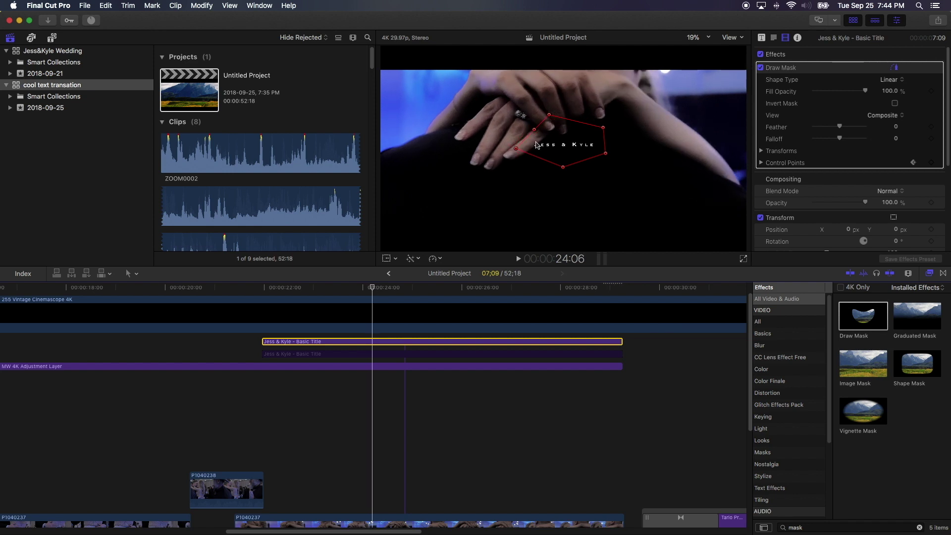
pyautogui.press('Left')
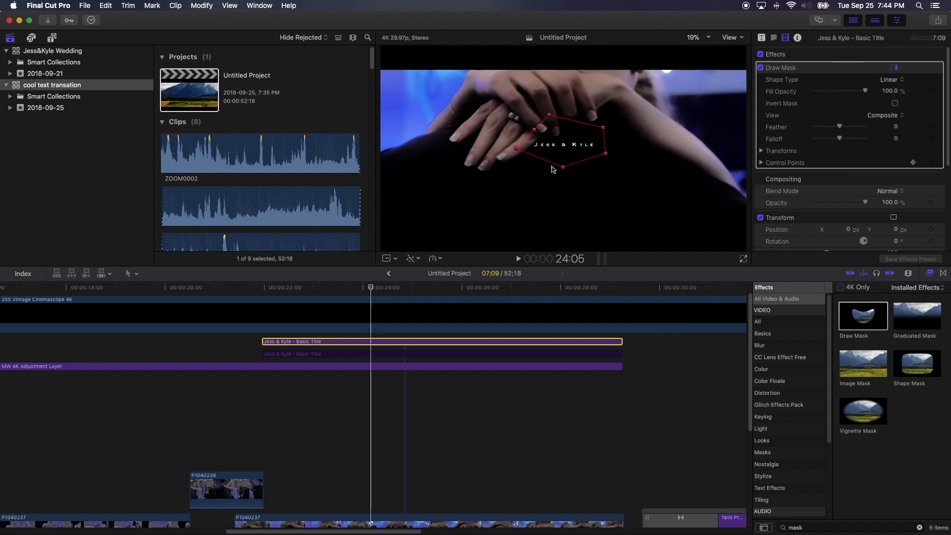
pyautogui.hotkey('alt', ';')
pyautogui.hotkey('alt', "'")
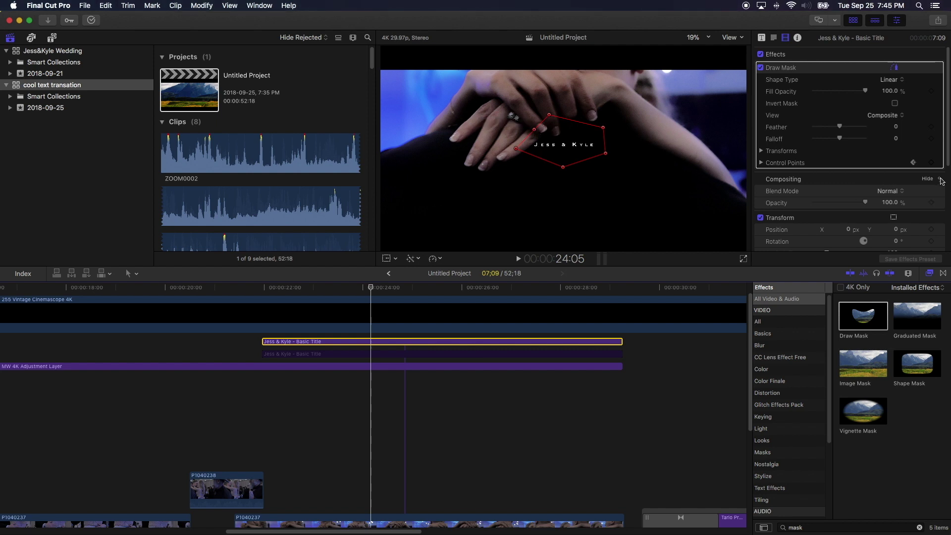
# Keyframe the left mask point inward with the fingers, then advance through the swipe to 24:12.
pyautogui.moveTo(534, 129); pyautogui.dragTo(545, 154)
pyautogui.press('Right')
pyautogui.press('Right')
pyautogui.press('Right')
pyautogui.press('Right')
pyautogui.press('Right')
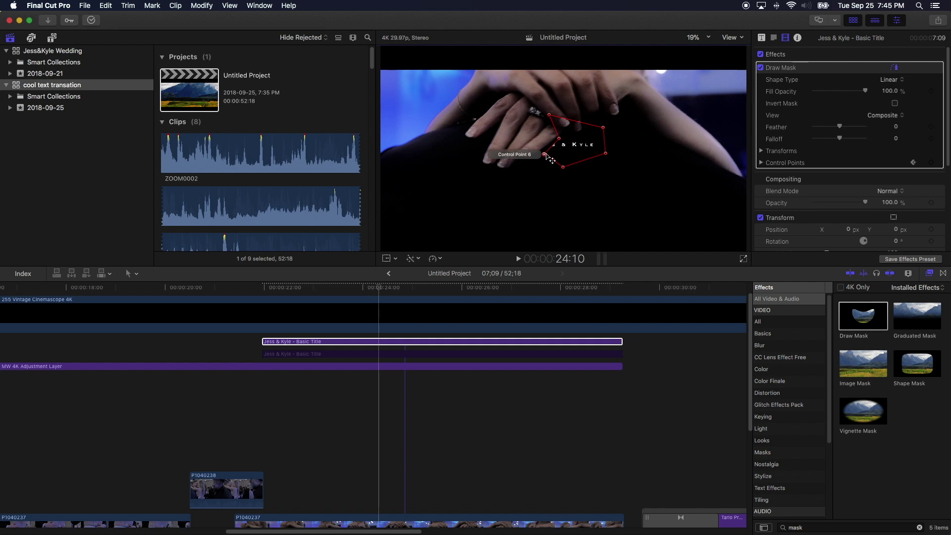
pyautogui.press('Right')
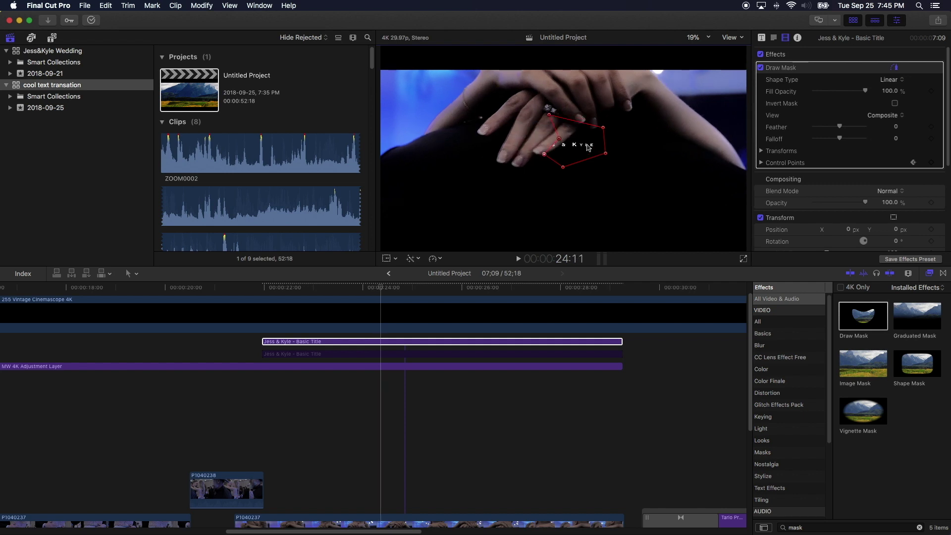
# At 24:12, pull mask points in behind the fingers, then advance to 24:13.
pyautogui.press('Right')
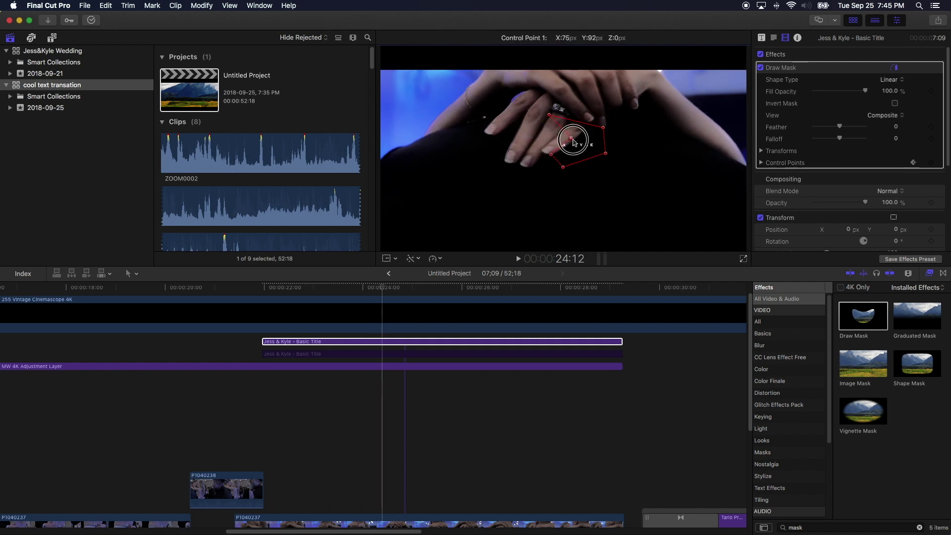
pyautogui.press('Right')
pyautogui.moveTo(582, 137); pyautogui.dragTo(592, 155)
pyautogui.click(570, 158)
pyautogui.press('Right')
pyautogui.press('Right')
pyautogui.press('Right')
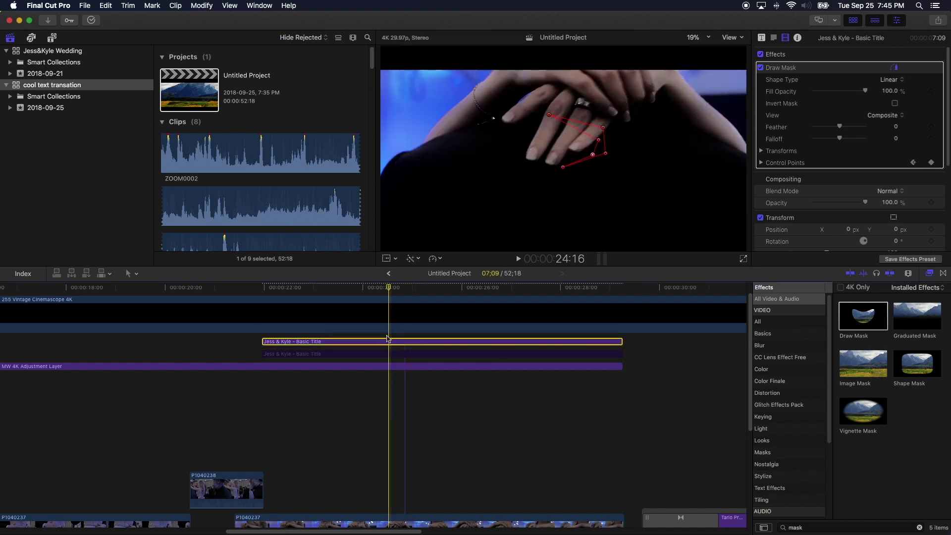
pyautogui.click(267, 341)
pyautogui.press('space')
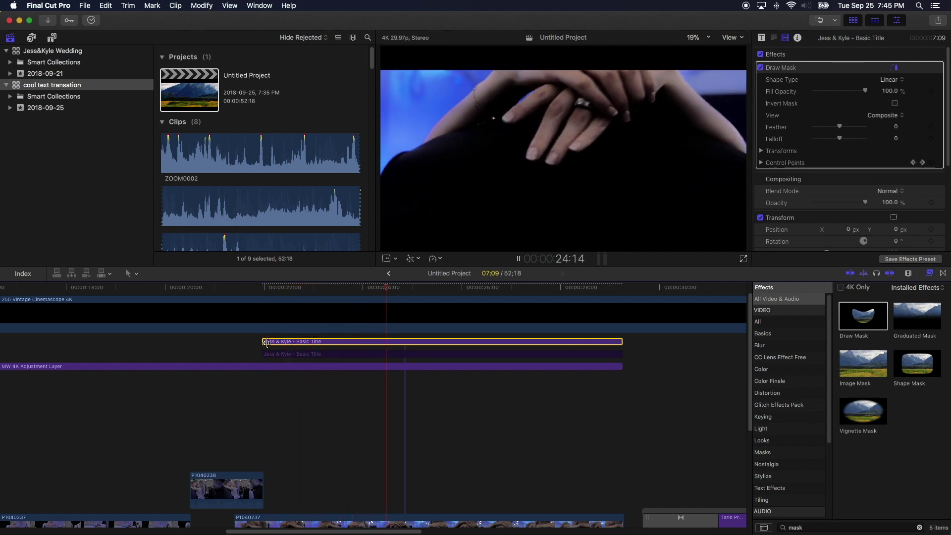
pyautogui.press('space')
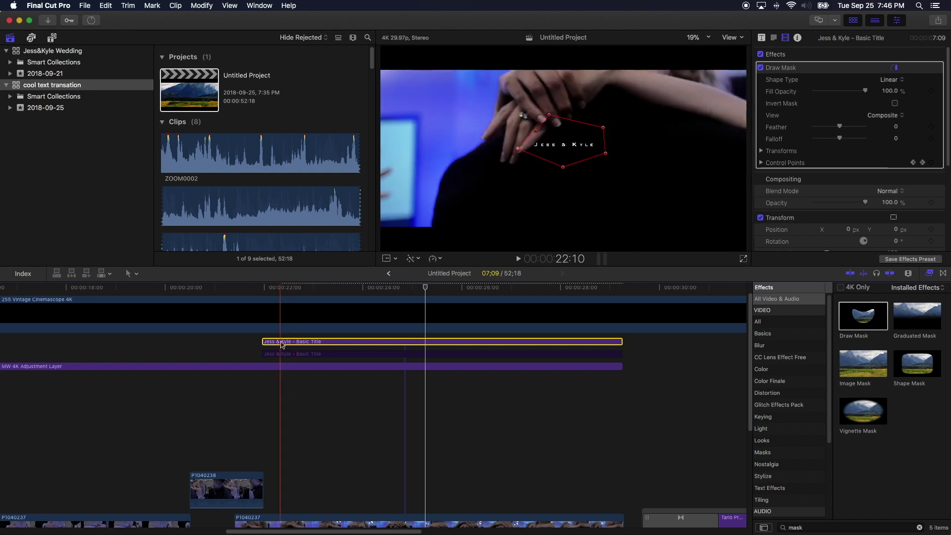
pyautogui.press('space')
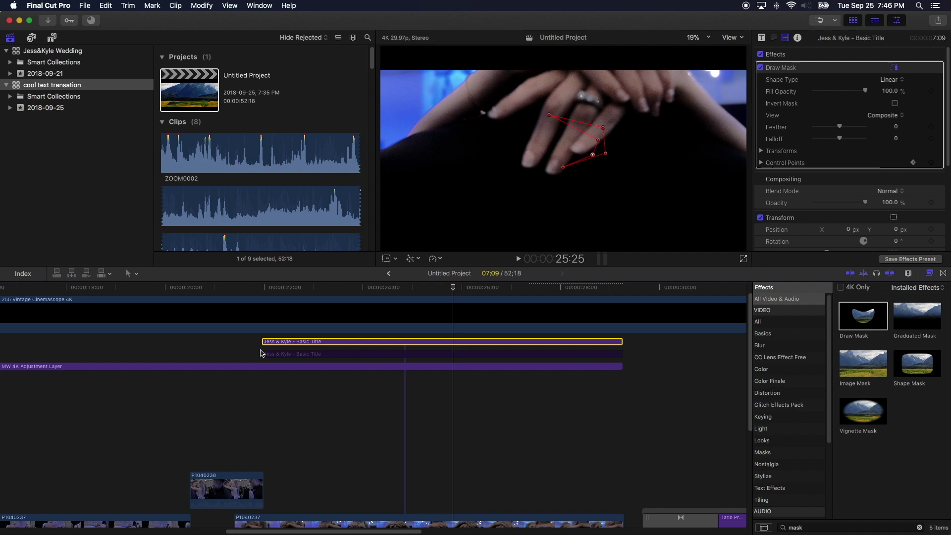